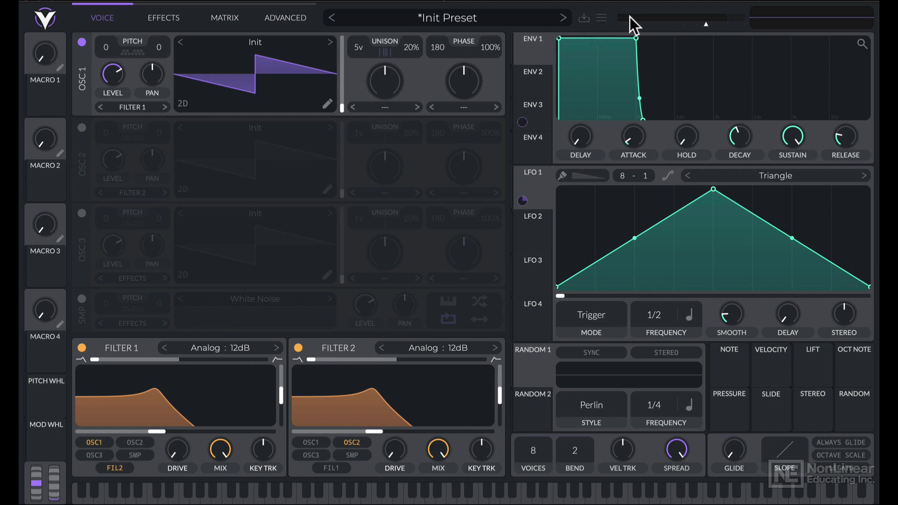
# - Reset the patch with Initialize Preset from the preset menu
pyautogui.click(602, 18)
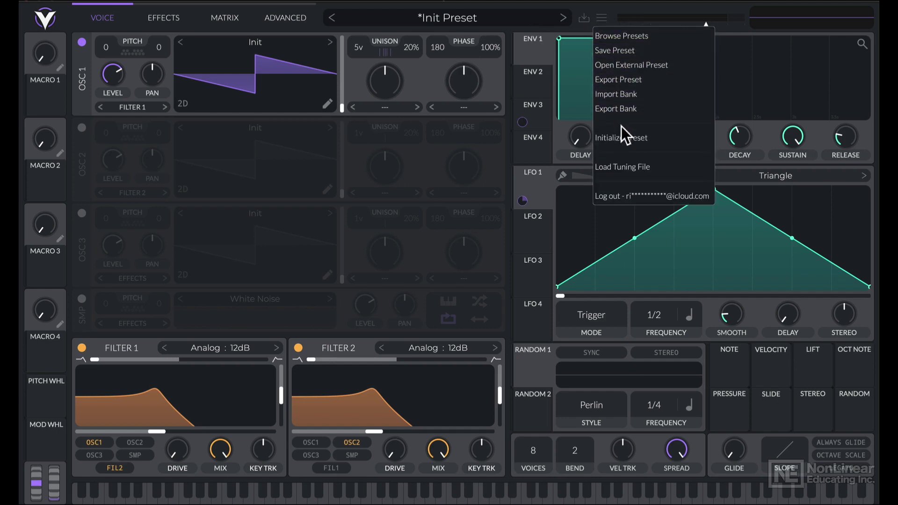
pyautogui.click(645, 139)
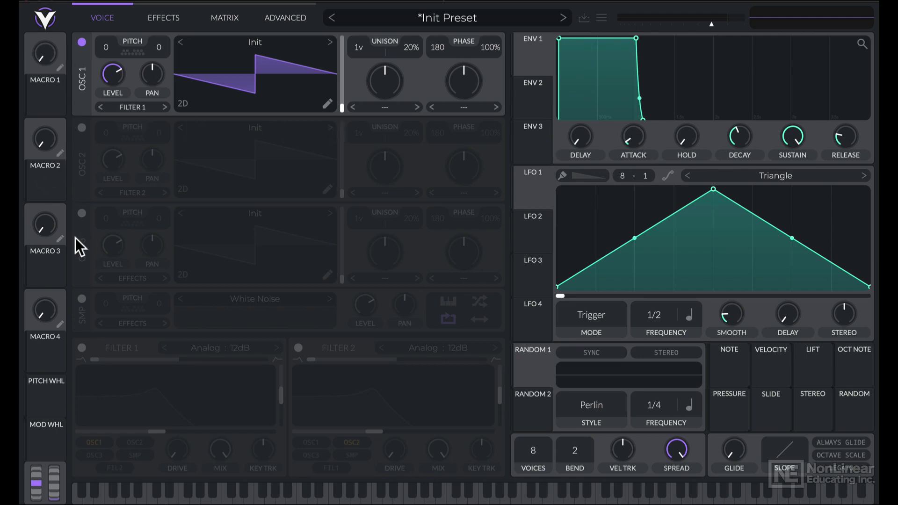
# - Switch oscillator 2 on, leaving oscillator 3 off
pyautogui.click(83, 127)
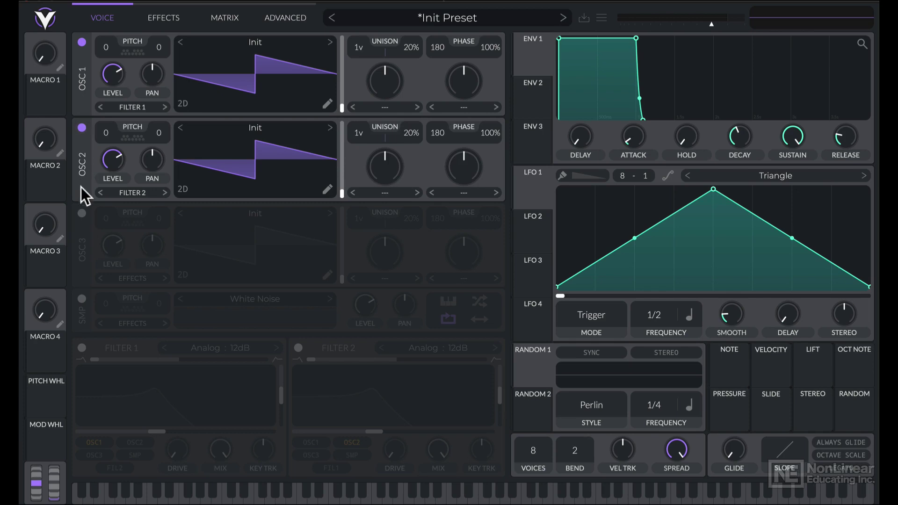
pyautogui.click(82, 213)
pyautogui.click(82, 213)
pyautogui.click(82, 127)
pyautogui.click(82, 128)
pyautogui.click(82, 127)
pyautogui.click(82, 127)
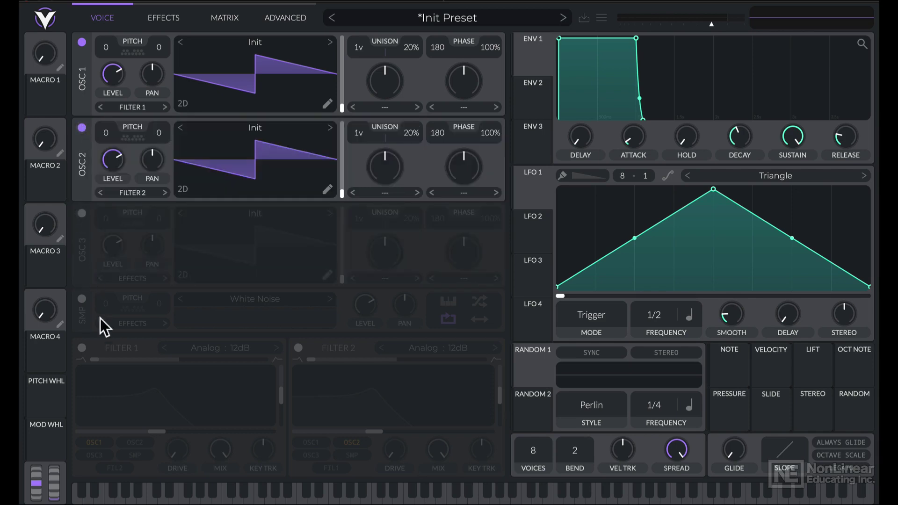
# - Enable the White Noise sample layer plus Filter 1 and Filter 2
pyautogui.click(82, 298)
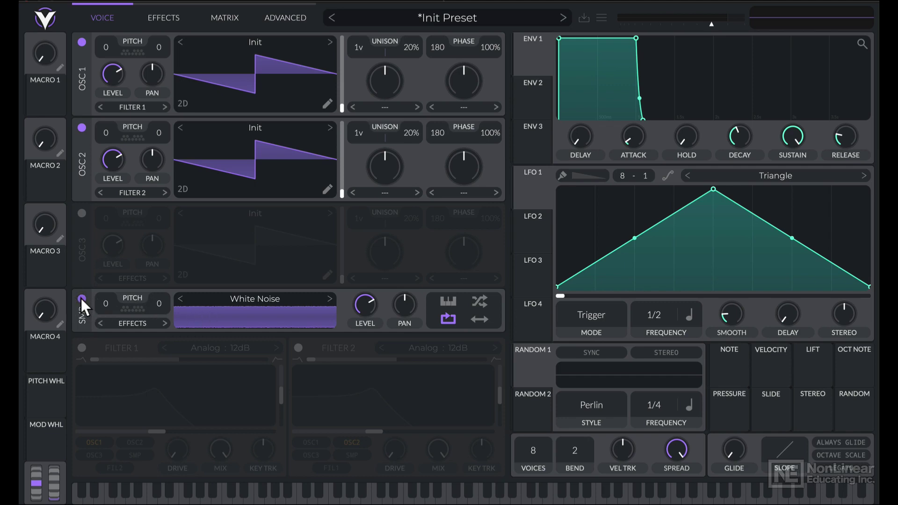
pyautogui.click(82, 298)
pyautogui.click(82, 298)
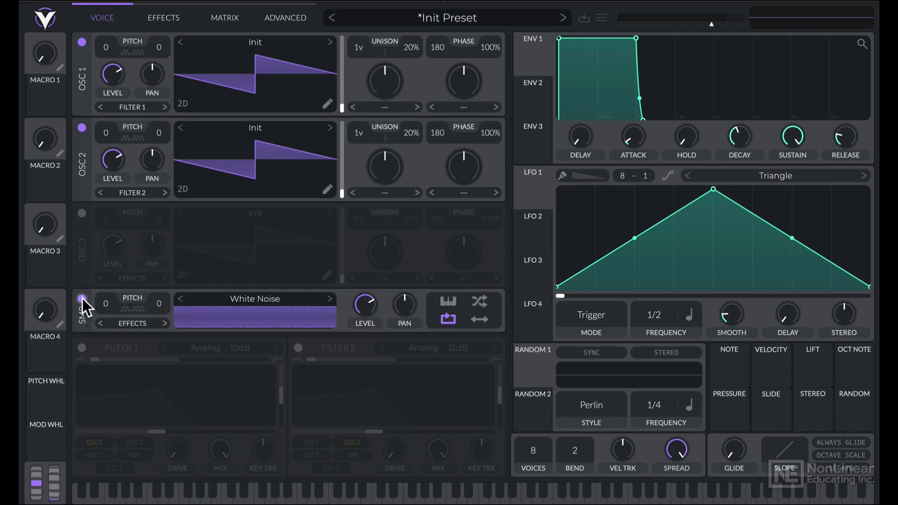
pyautogui.click(82, 348)
pyautogui.click(298, 348)
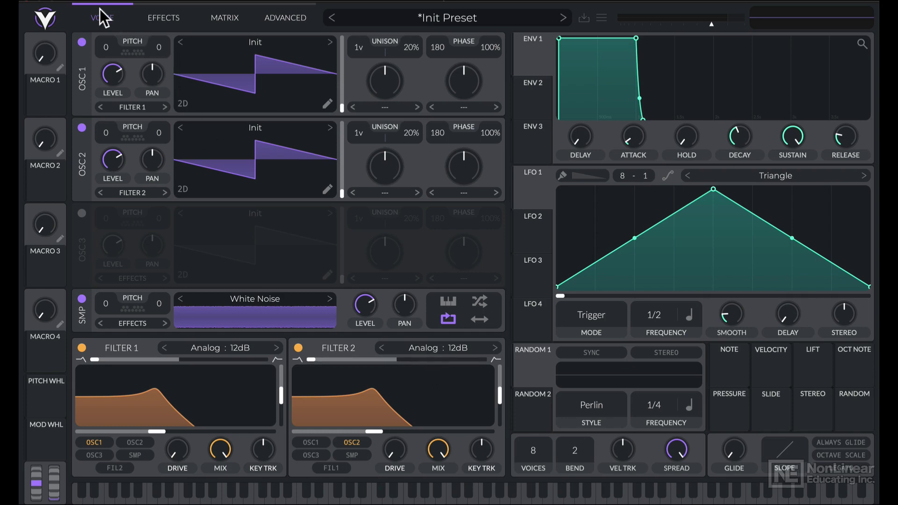
# - Power on Chorus, Compressor and Delay in the effects chain, then show the matrix
pyautogui.click(160, 21)
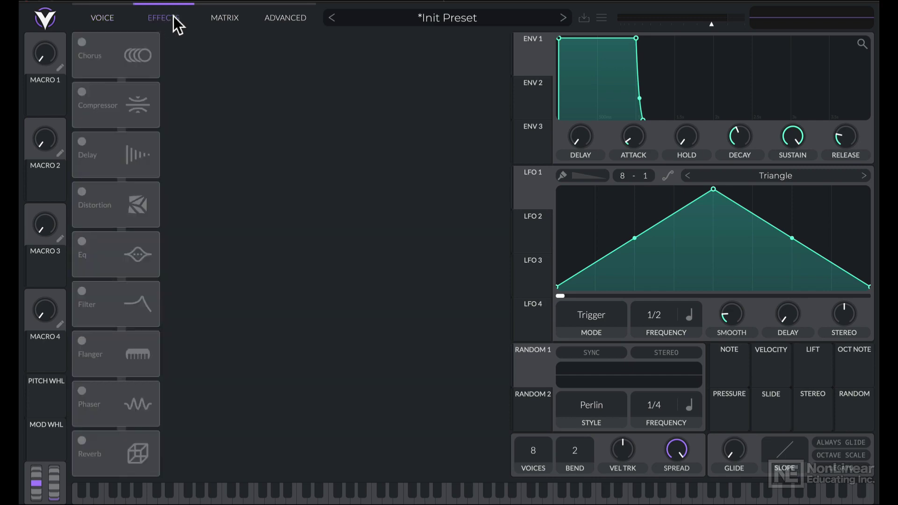
pyautogui.click(82, 42)
pyautogui.click(82, 93)
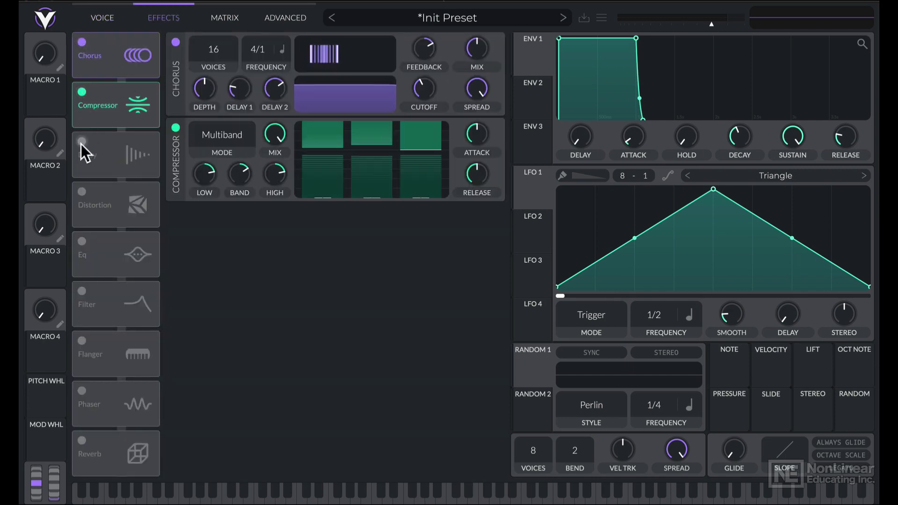
pyautogui.click(82, 141)
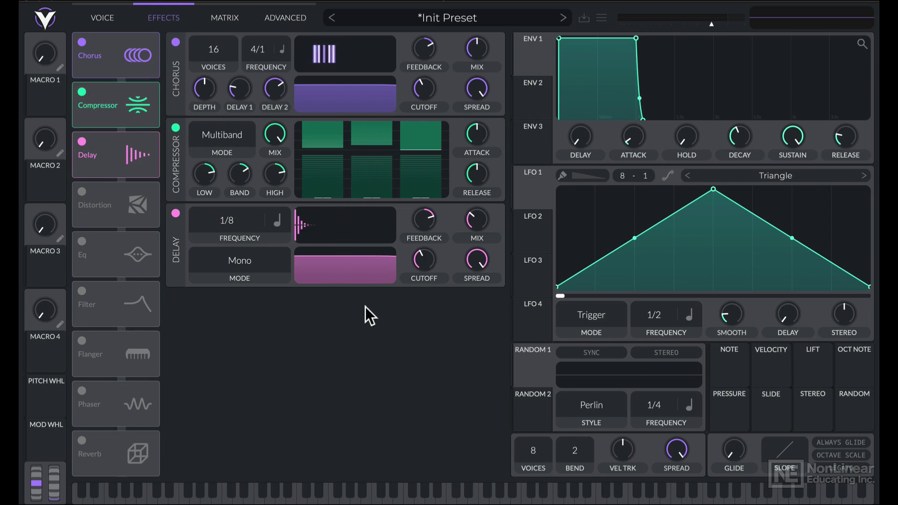
pyautogui.click(221, 17)
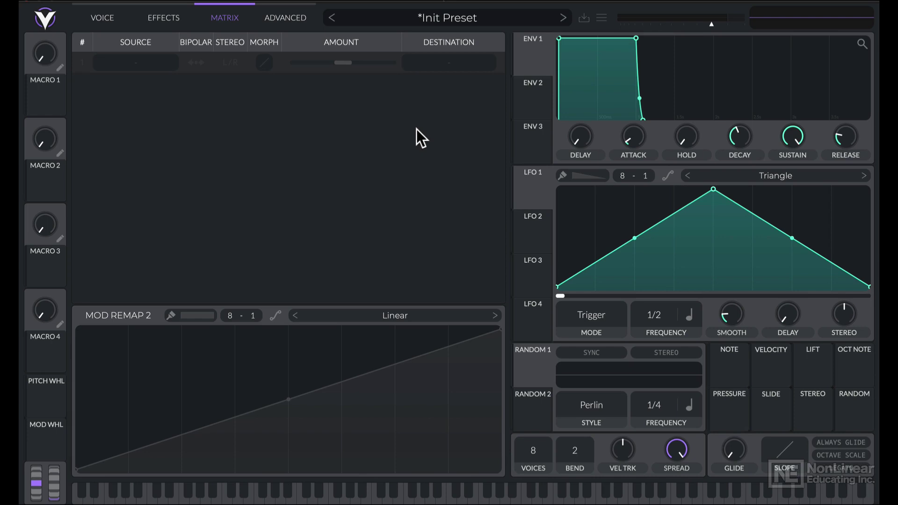
# - Add a matrix route from Env 4 to Osc 1 Detune Power, then view Advanced
pyautogui.click(147, 61)
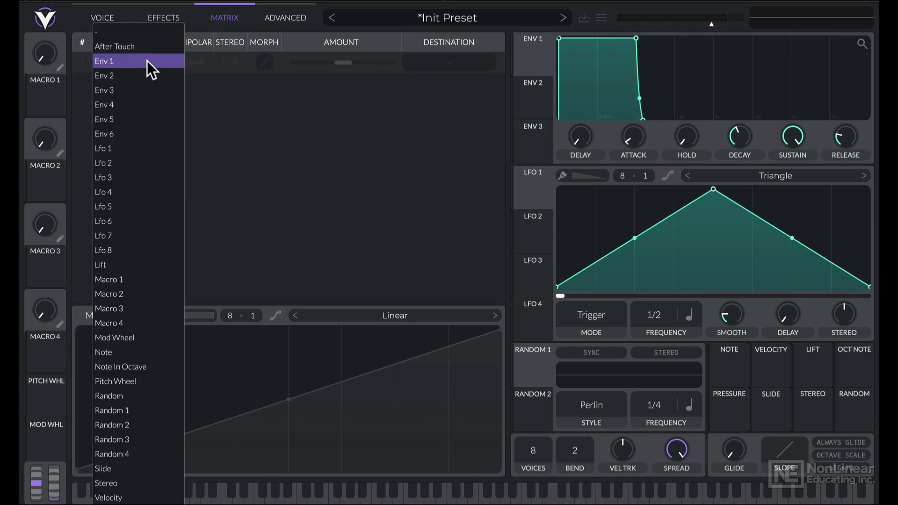
pyautogui.click(132, 106)
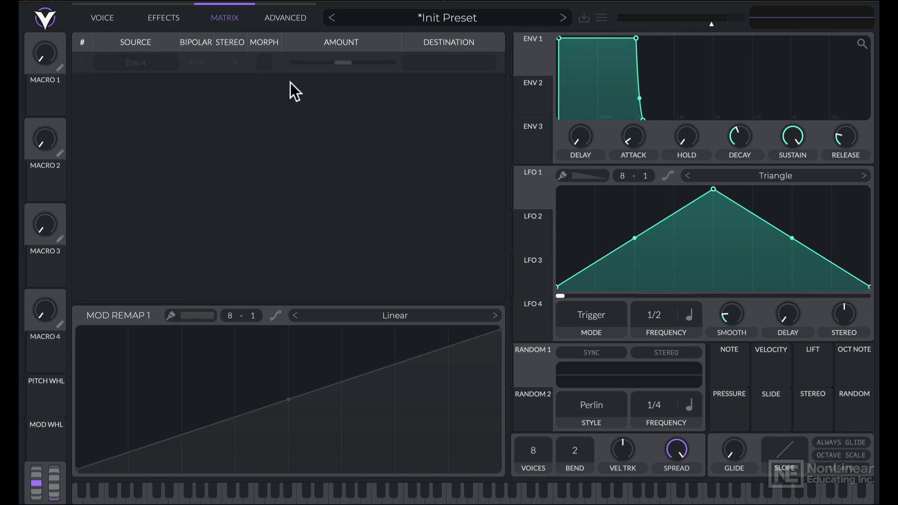
pyautogui.click(452, 61)
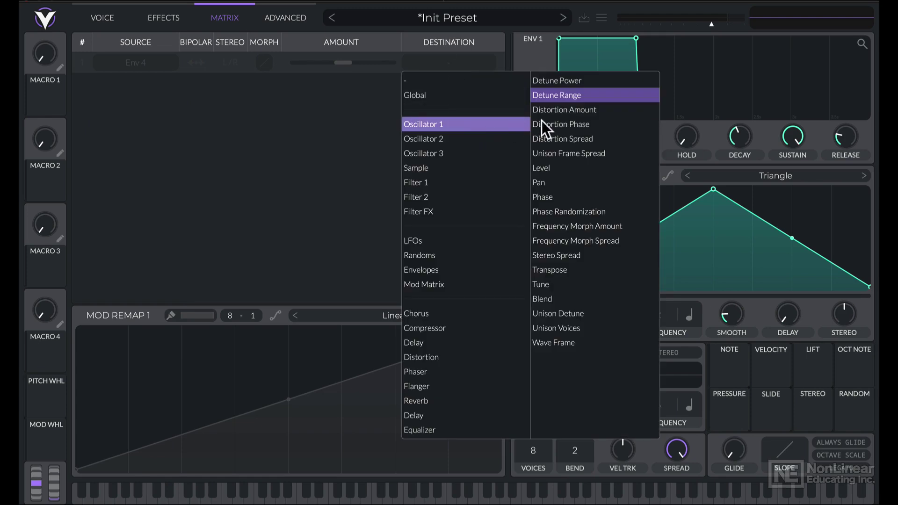
pyautogui.click(562, 82)
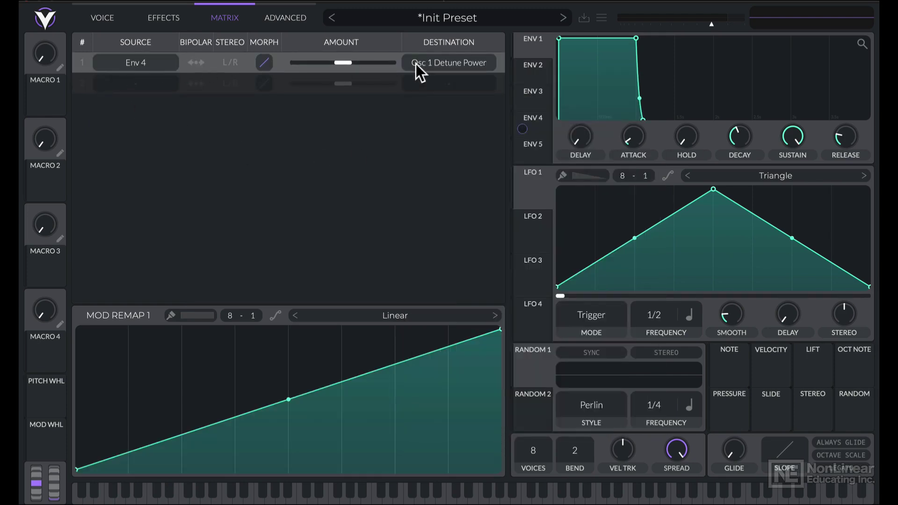
pyautogui.click(294, 18)
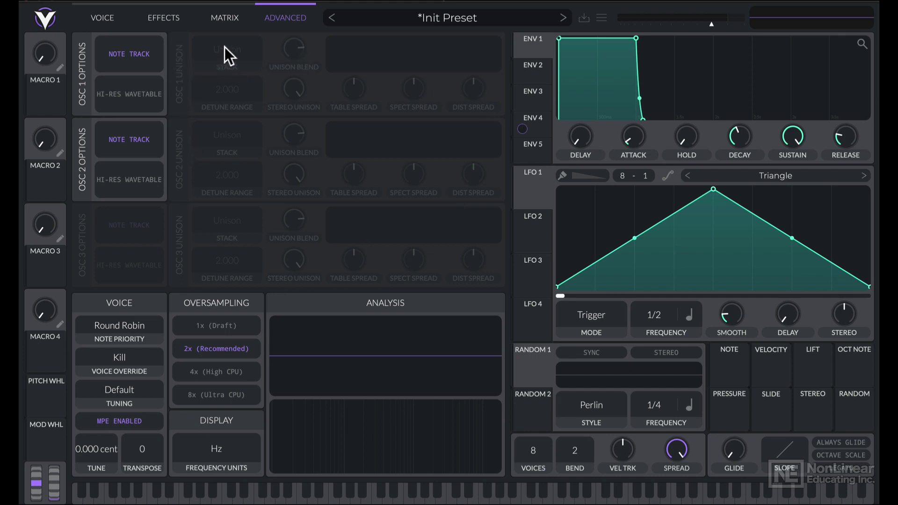
# - Set oscillator 1 unison to 3 voices on the Voice page, then return to Advanced
pyautogui.click(100, 18)
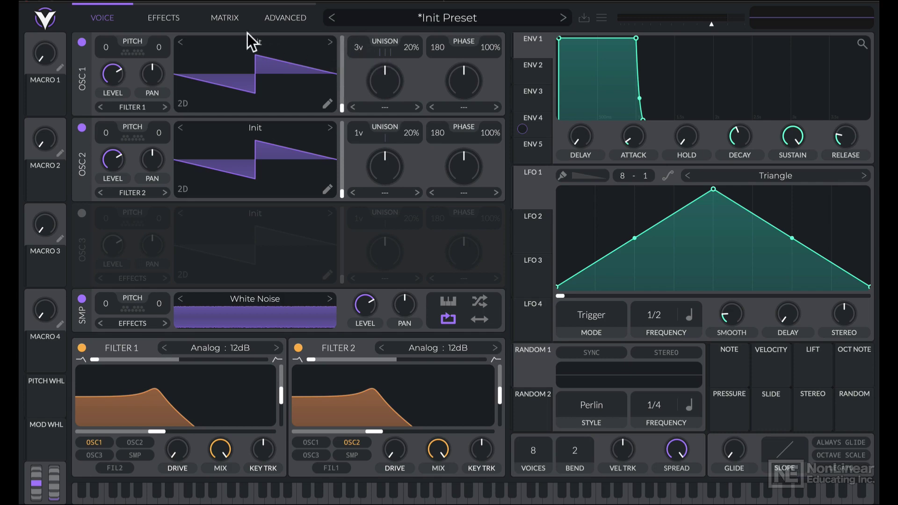
pyautogui.click(273, 17)
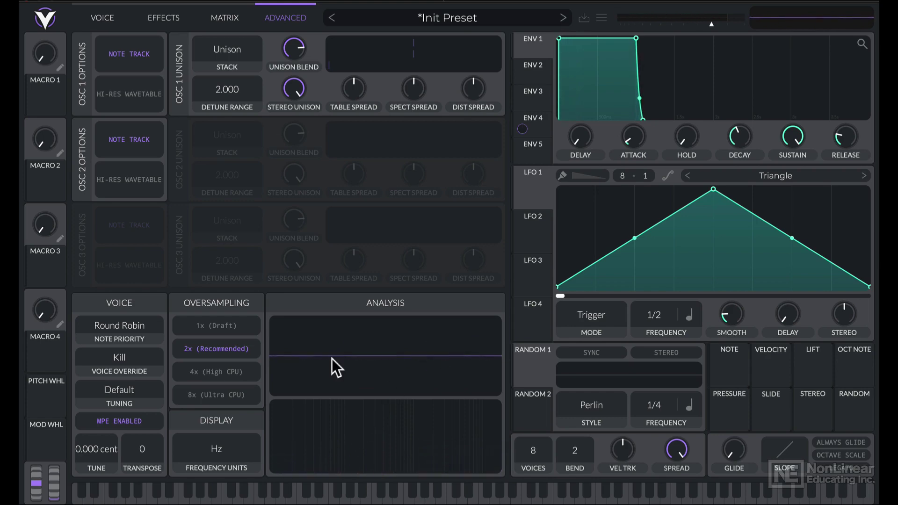
# - Glance over the Matrix and Effects pages, ending back on the Voice page
pyautogui.click(208, 13)
pyautogui.click(164, 16)
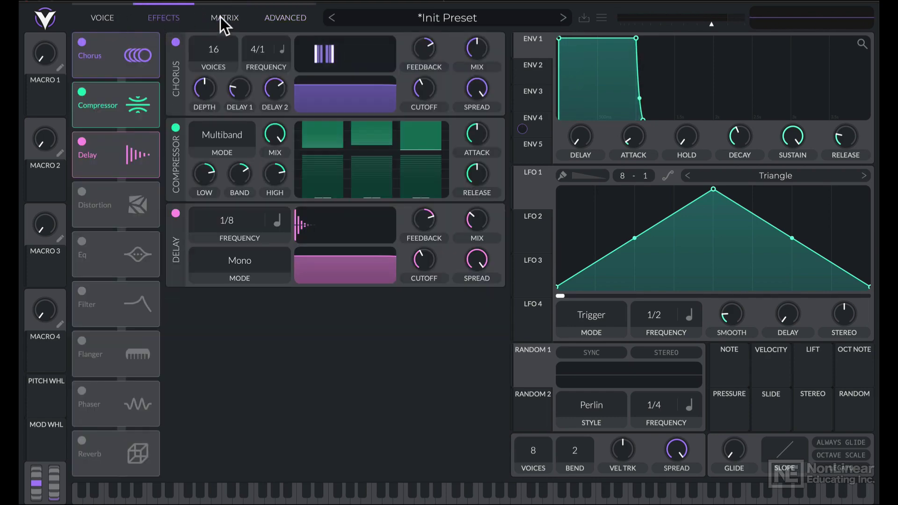
pyautogui.click(100, 18)
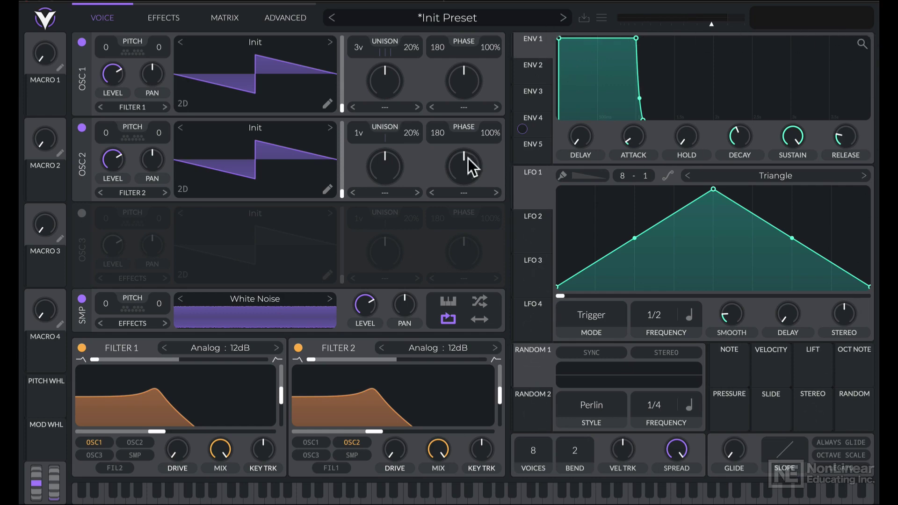
pyautogui.click(175, 21)
pyautogui.click(220, 18)
pyautogui.click(280, 18)
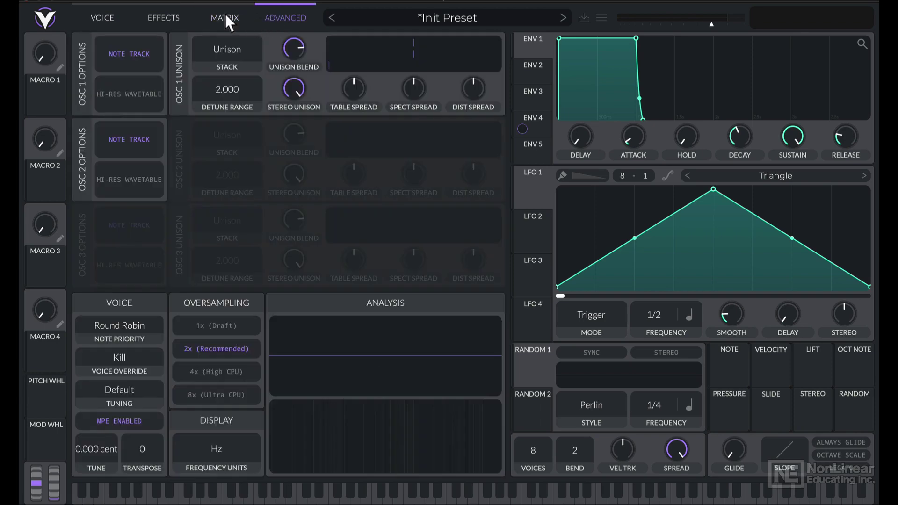
pyautogui.click(149, 18)
pyautogui.click(102, 18)
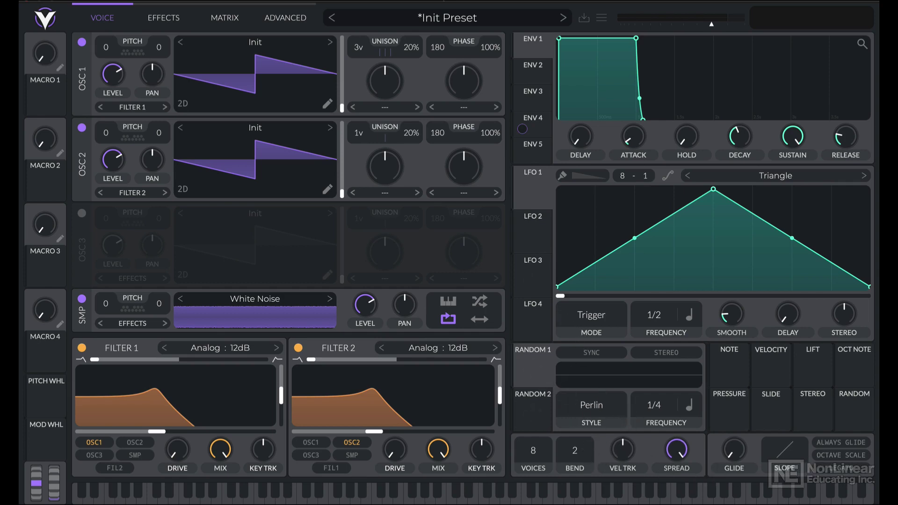
pyautogui.press('d')
pyautogui.click(457, 17)
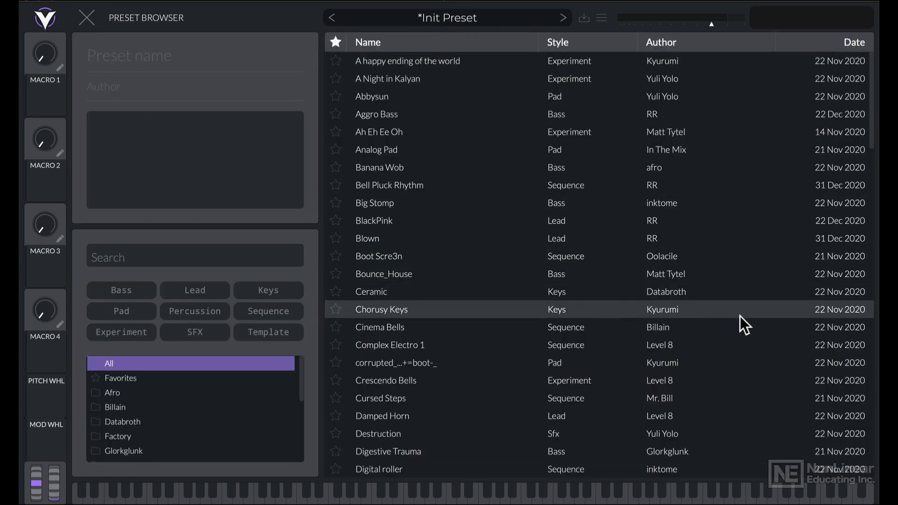
pyautogui.moveTo(868, 108); pyautogui.dragTo(869, 78)
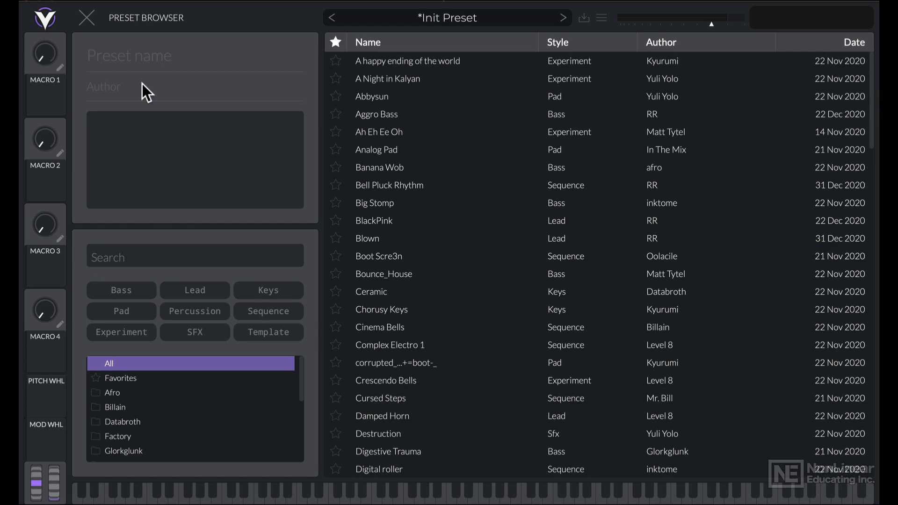
pyautogui.click(87, 17)
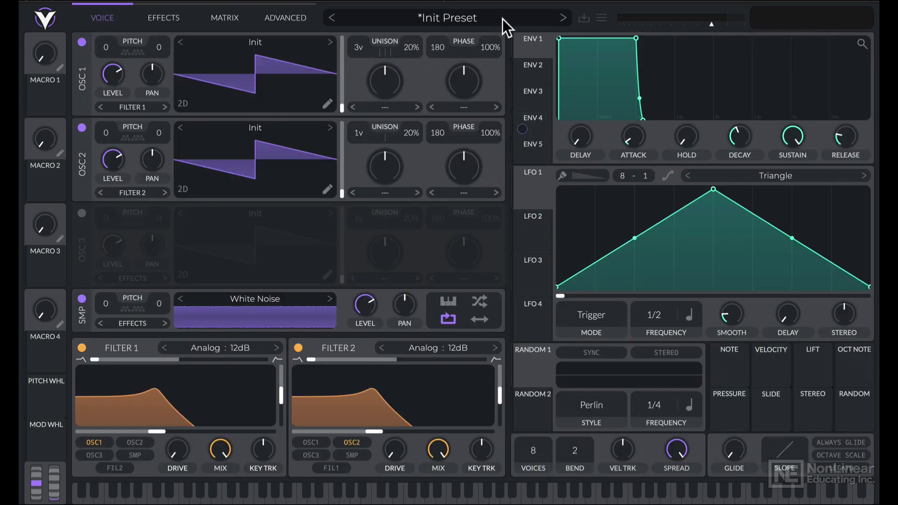
pyautogui.click(601, 18)
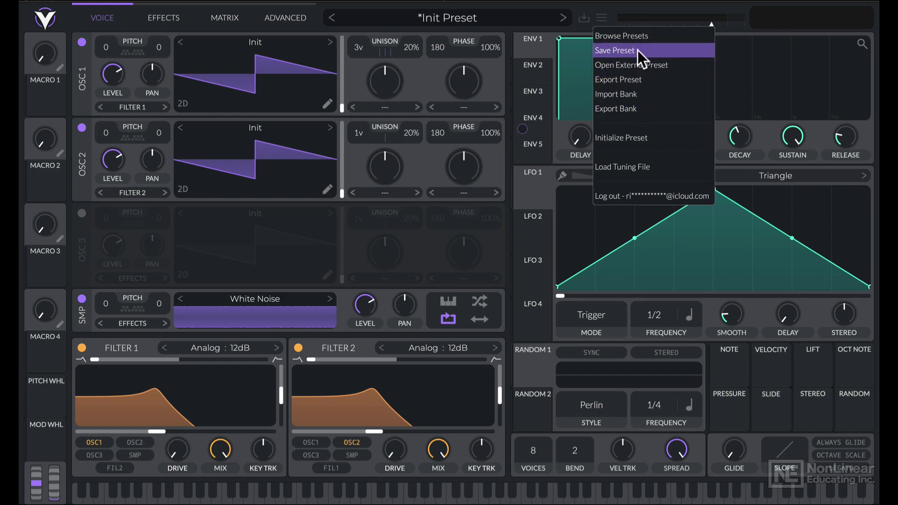
pyautogui.click(541, 24)
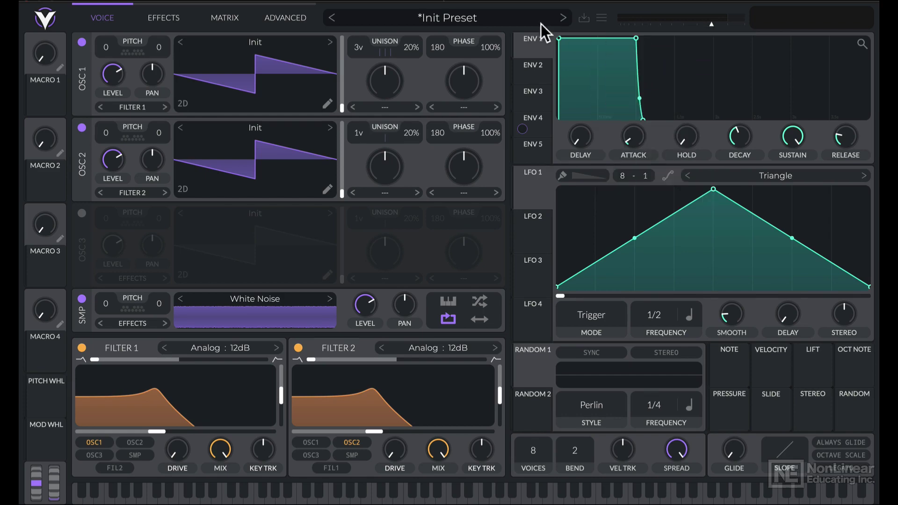
pyautogui.click(541, 23)
pyautogui.click(541, 24)
pyautogui.click(585, 18)
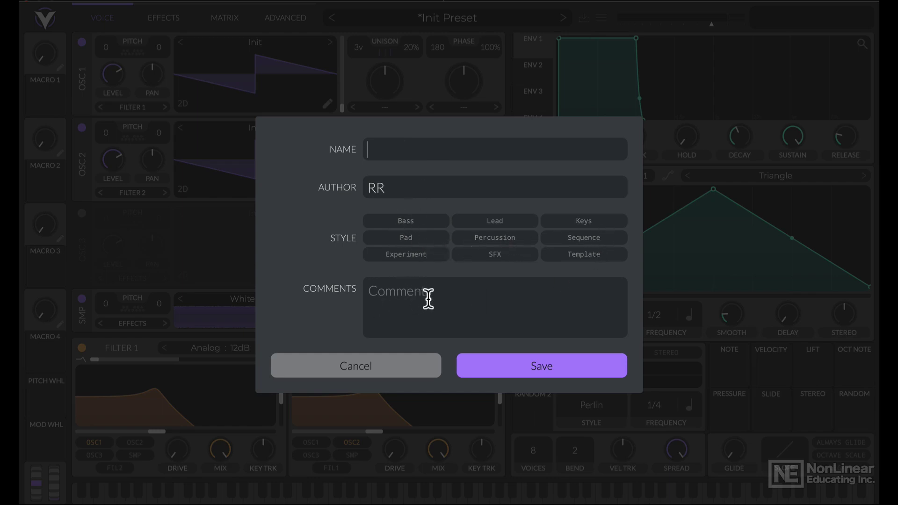
pyautogui.click(386, 369)
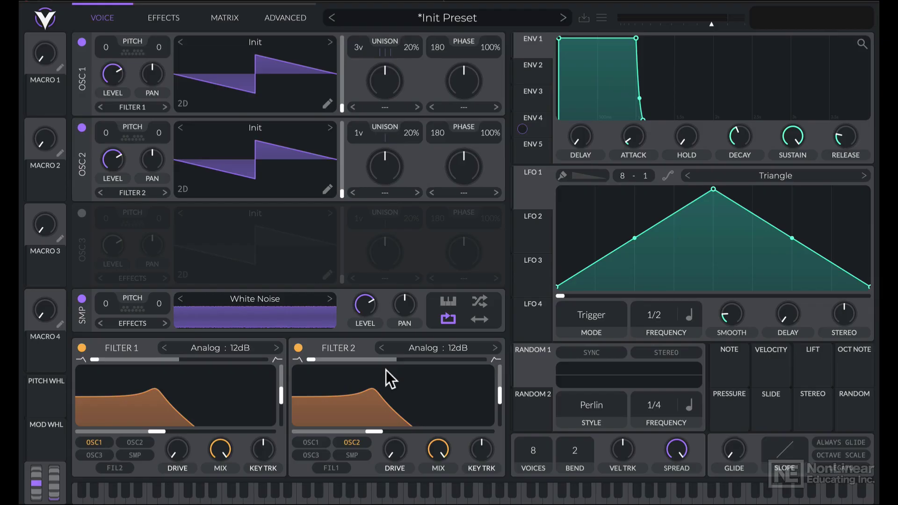
pyautogui.click(47, 19)
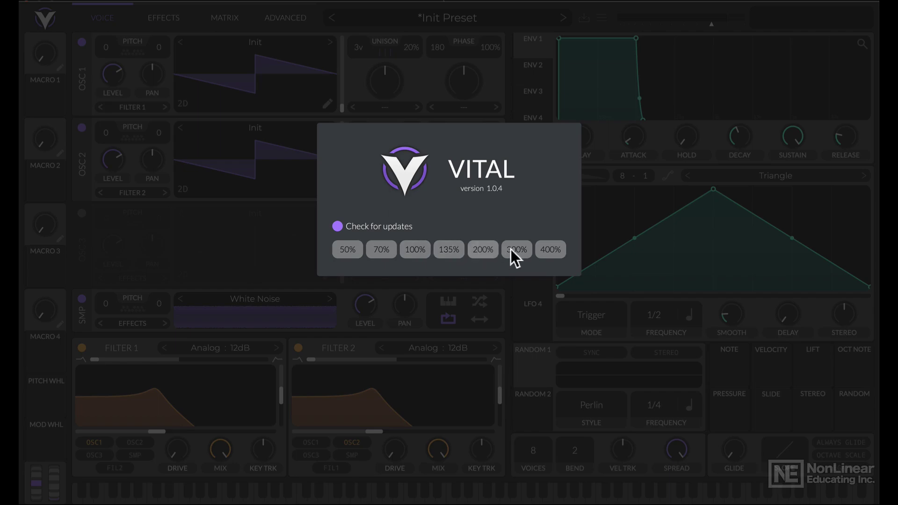
pyautogui.click(243, 198)
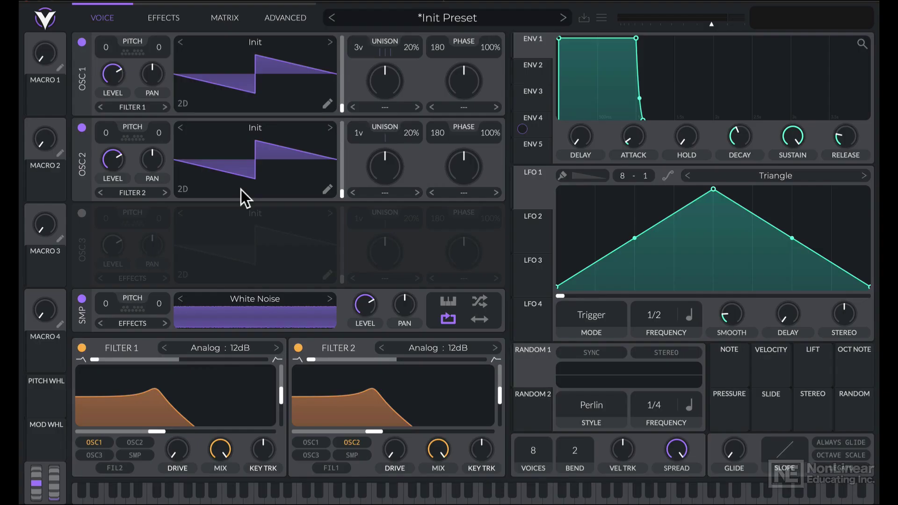